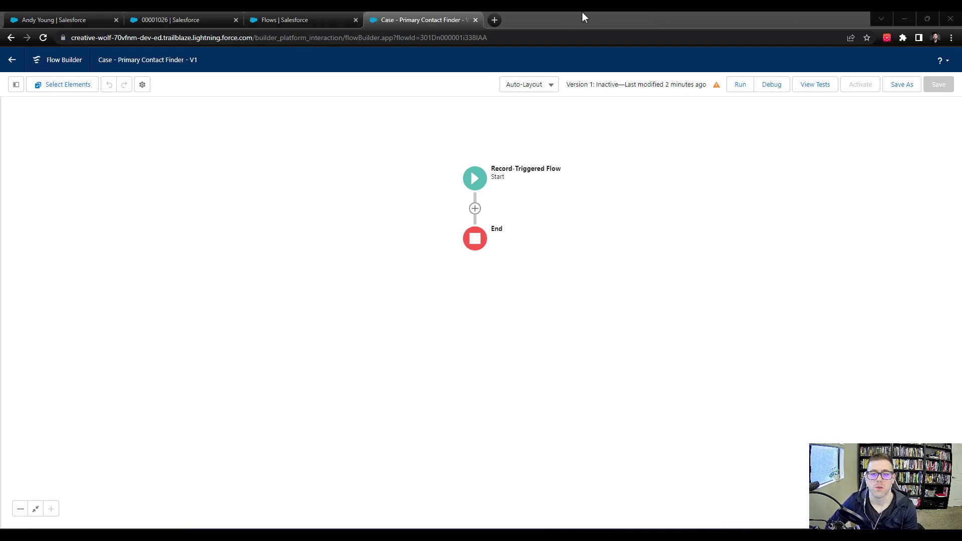
Step: Change the canvas layout from Auto-Layout to Free-Form
click(536, 90)
click(521, 121)
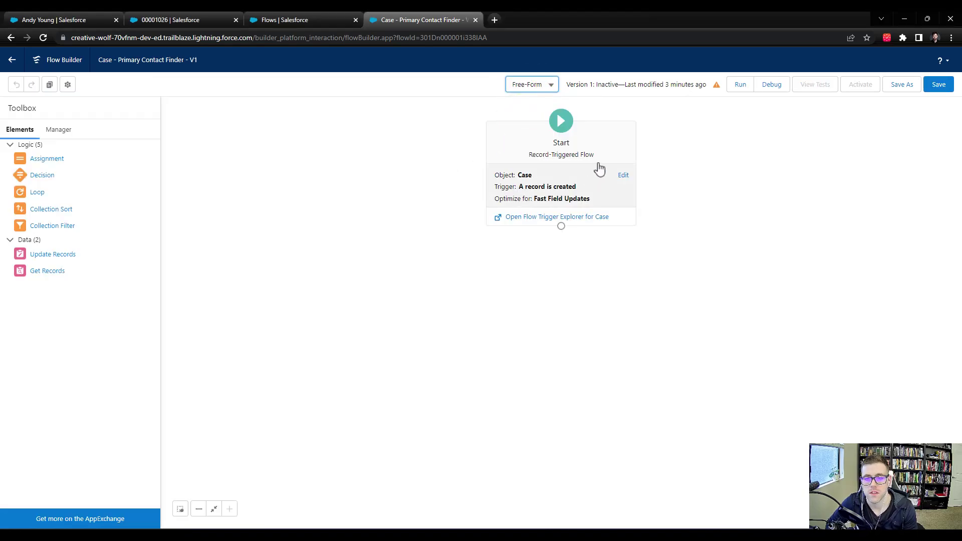
Step: Drag the Start element slightly left and down on the canvas
drag(602, 150, 526, 163)
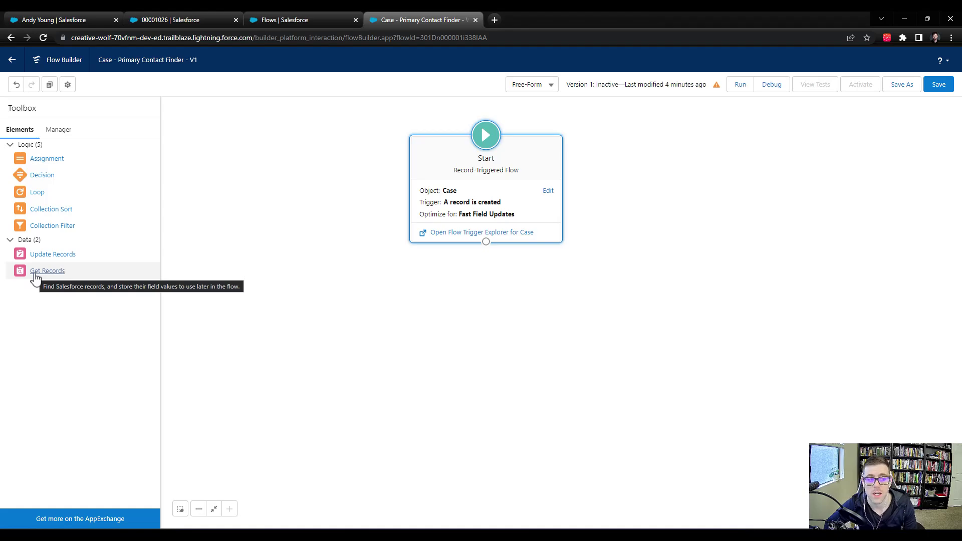
Step: Add a Get Records element labelled 'Get Primary Contact' that retrieves the Contact object
drag(35, 275, 489, 299)
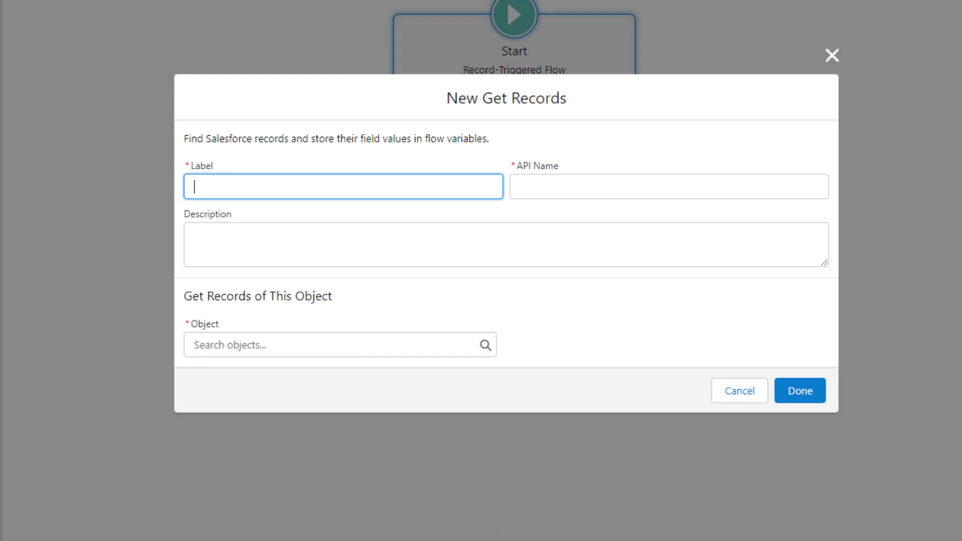
text(Get Primary Contact)
key(Tab)
click(365, 345)
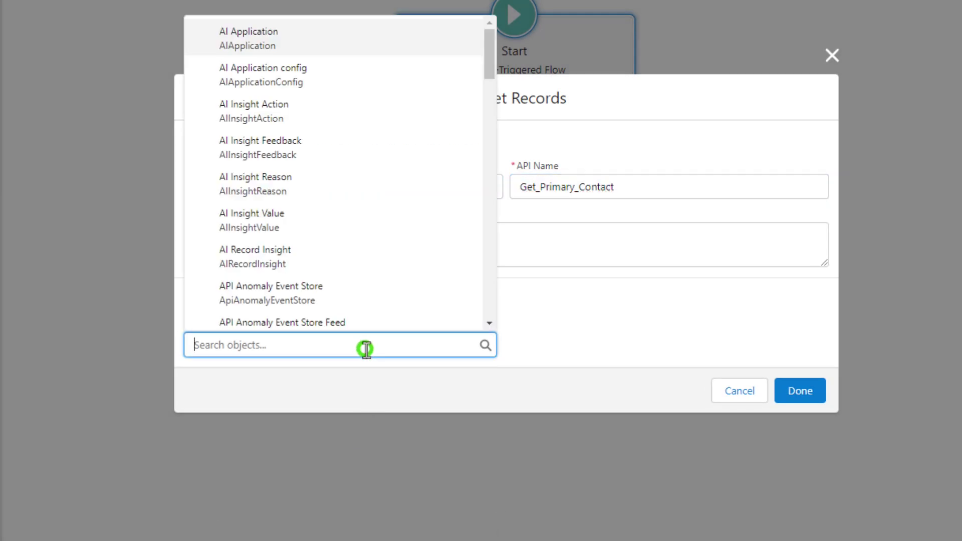
text(contact)
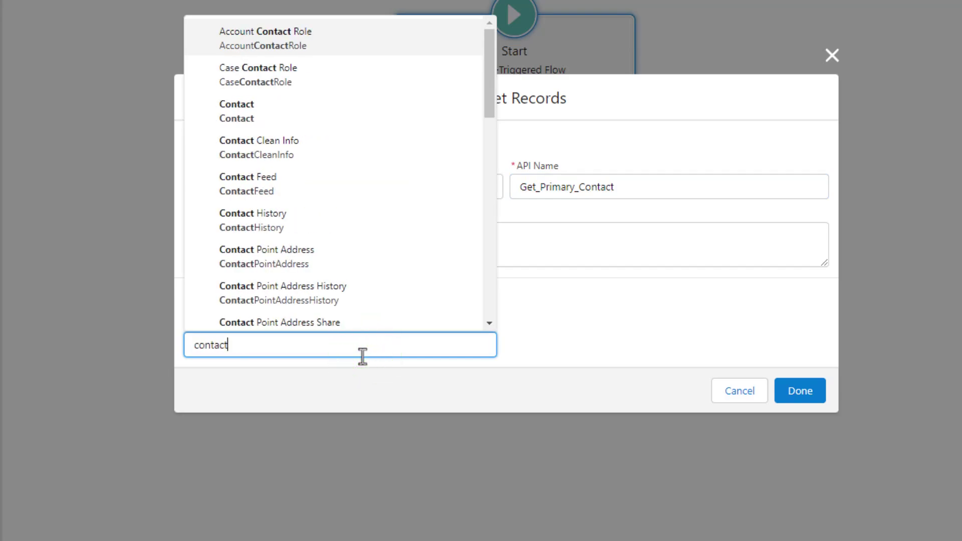
click(285, 112)
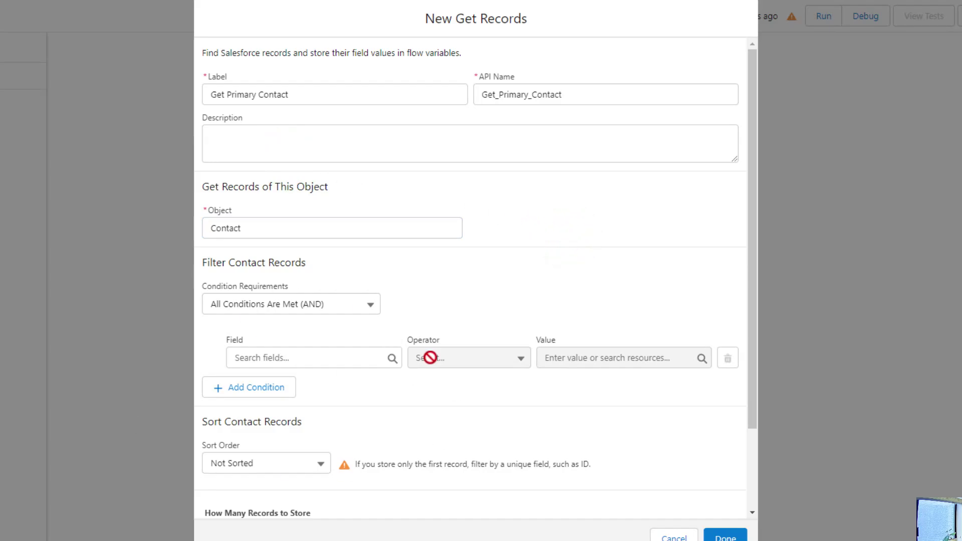
Step: Filter Contact records where Account_Roles__c Equals 'Primary Contact'
click(305, 359)
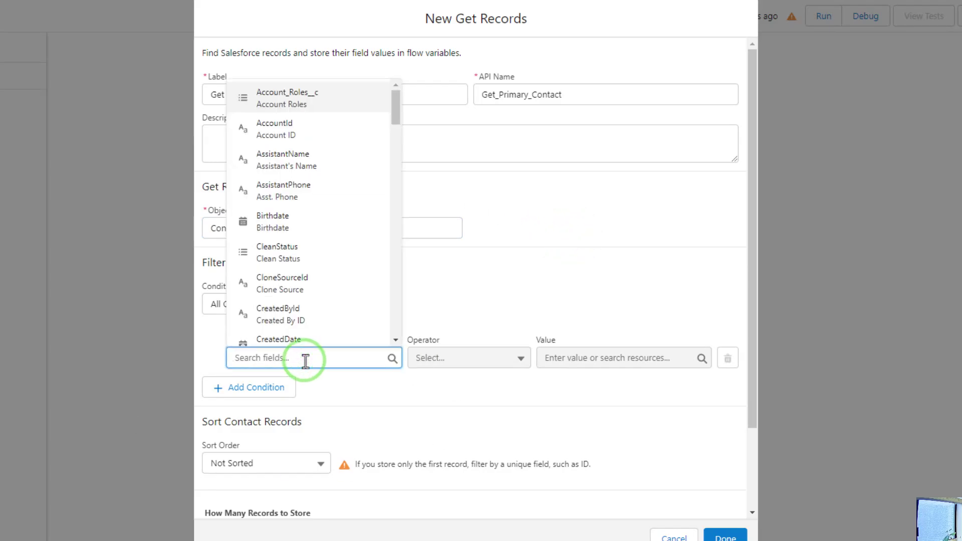
click(357, 102)
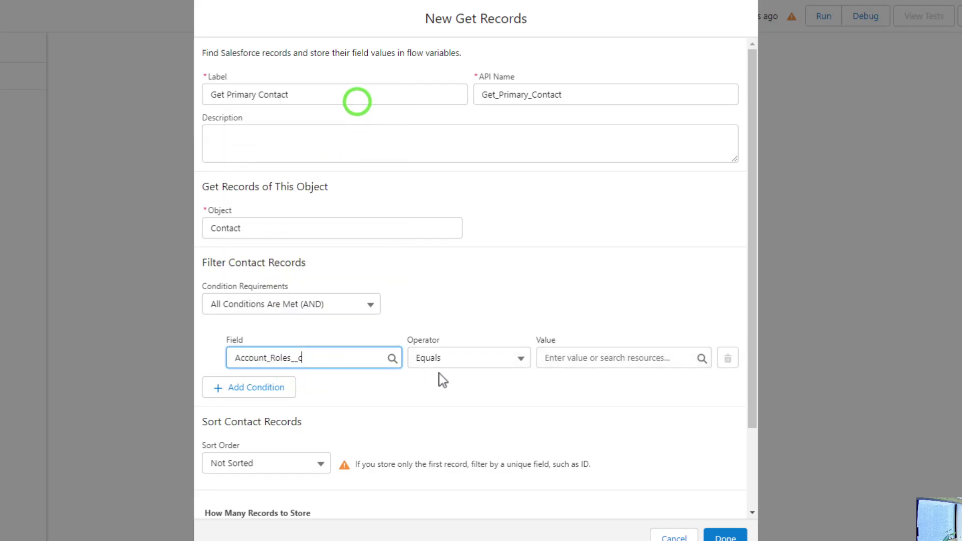
click(582, 350)
click(571, 146)
click(570, 296)
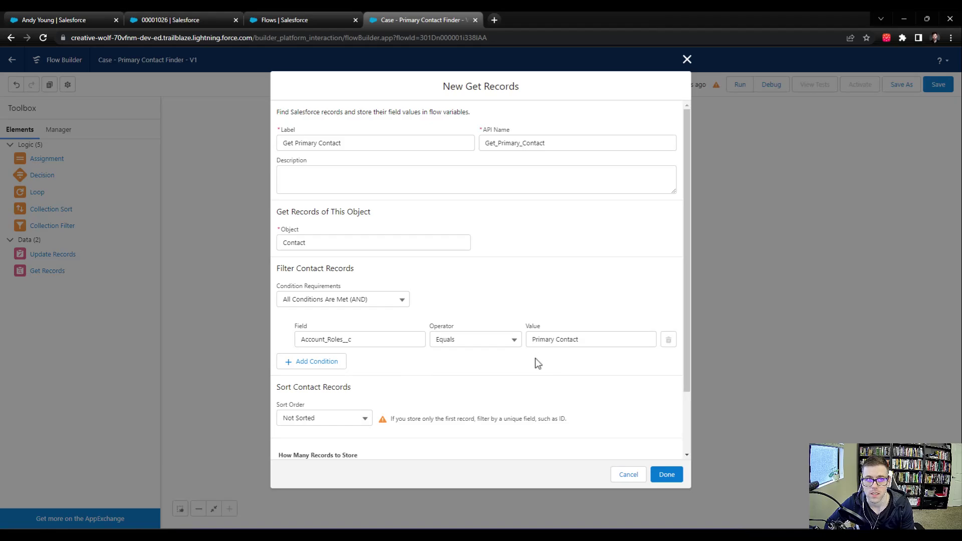
Step: Check the sample contact's record tab, then return to the flow
click(70, 22)
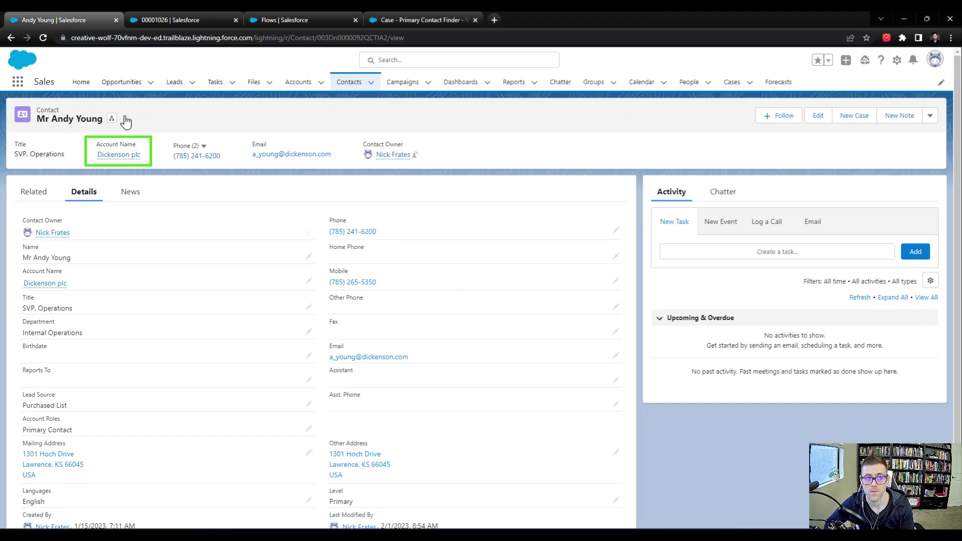
mouse_move(121, 159)
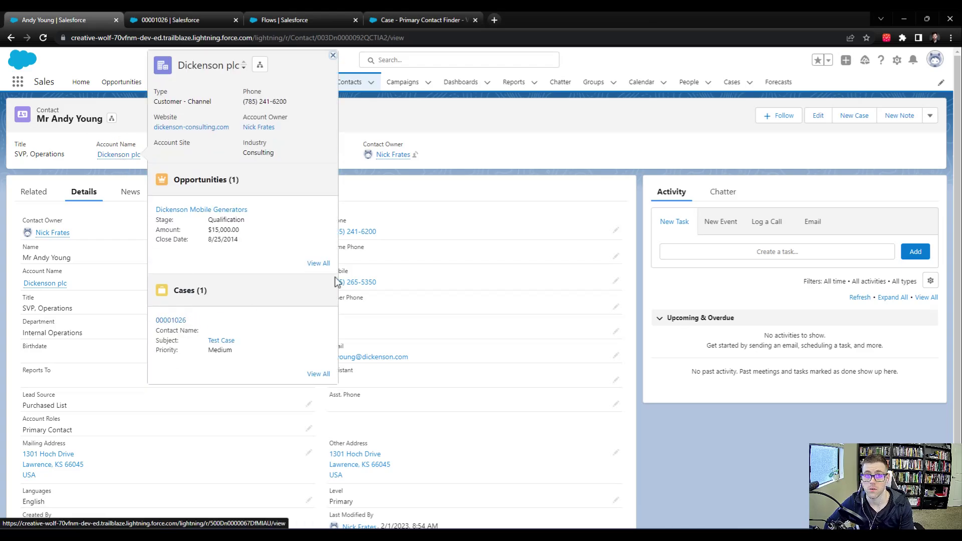
click(434, 18)
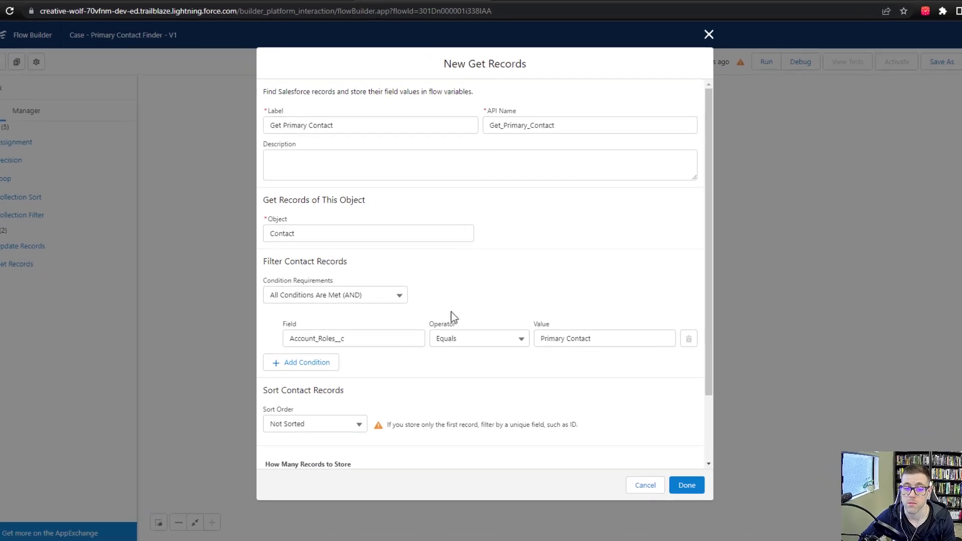
Step: Add a second condition matching AccountId to $Record > Account ID of the triggering case
click(301, 366)
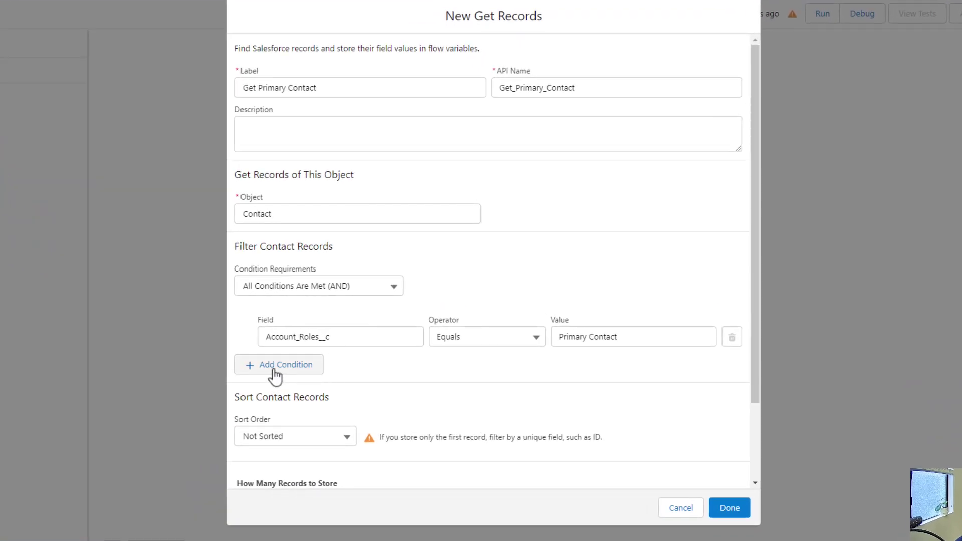
scroll(370, 401, down, 3)
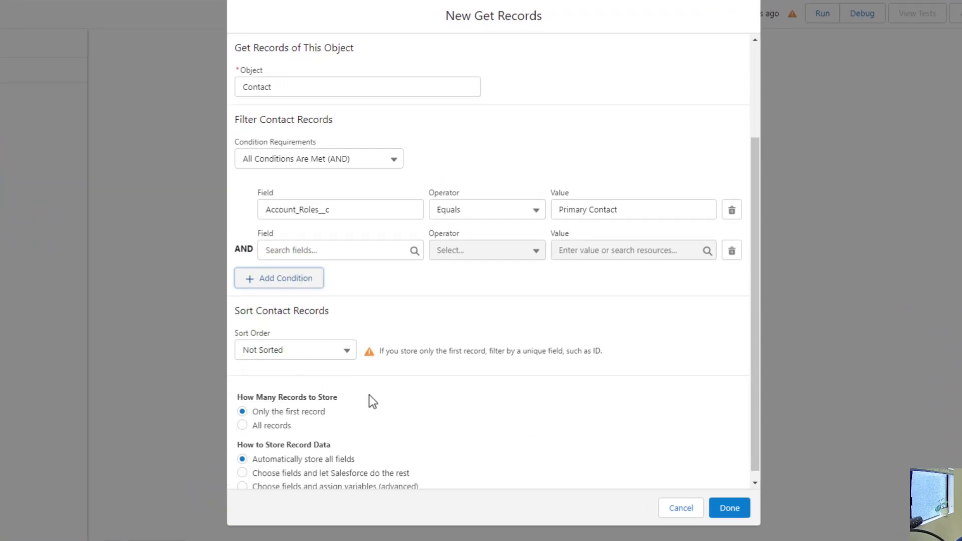
click(311, 251)
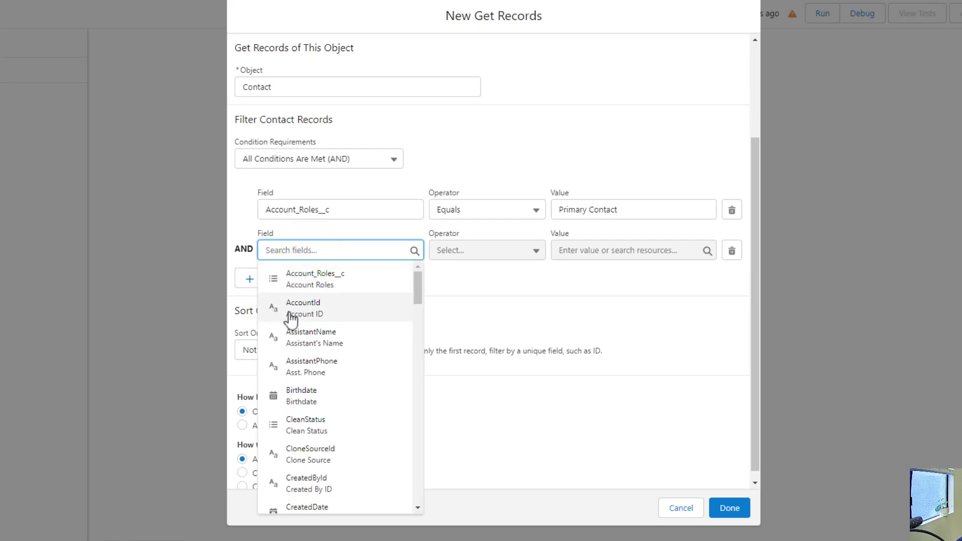
click(290, 316)
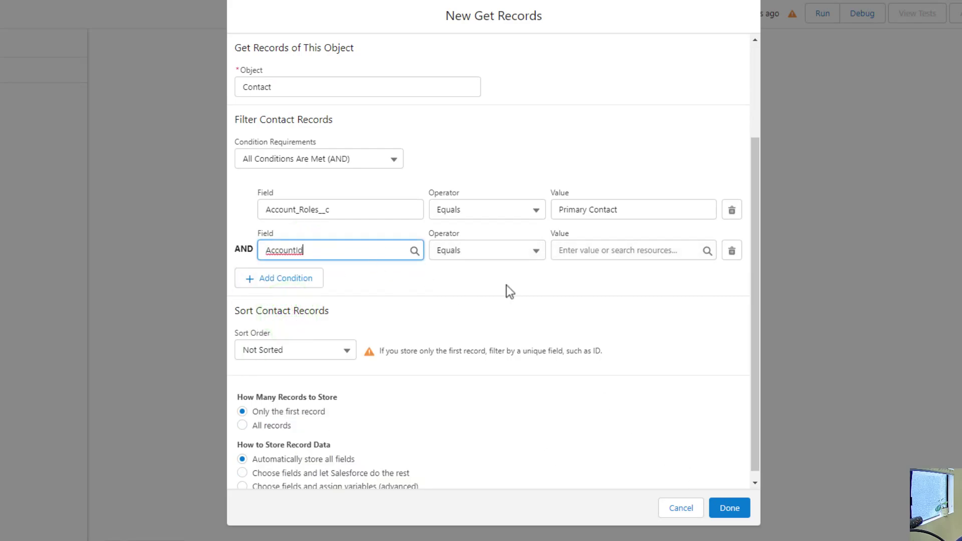
click(607, 251)
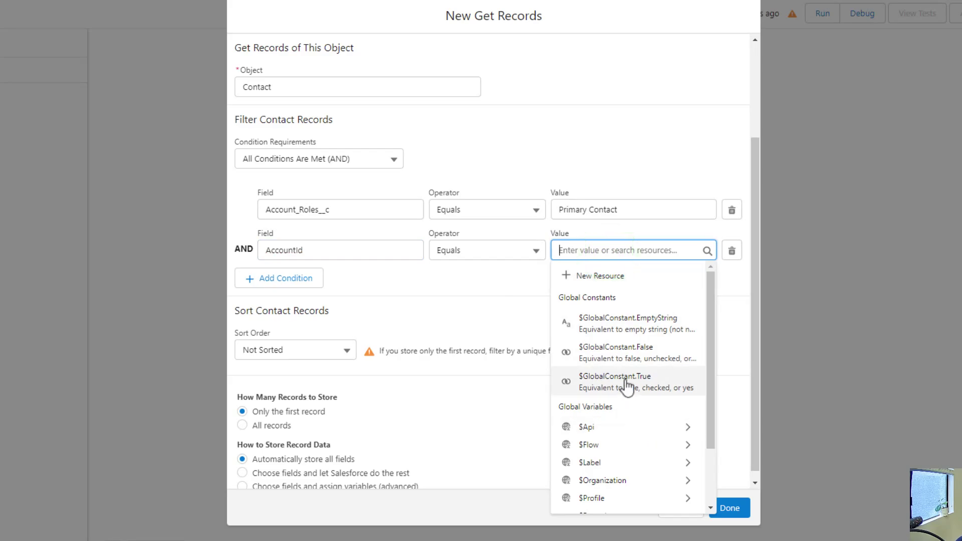
scroll(626, 386, down, 3)
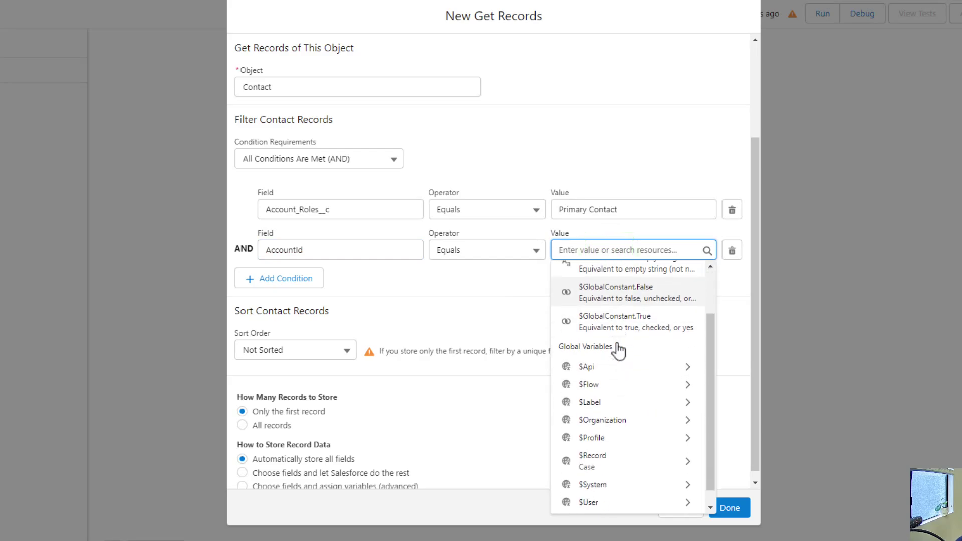
click(612, 457)
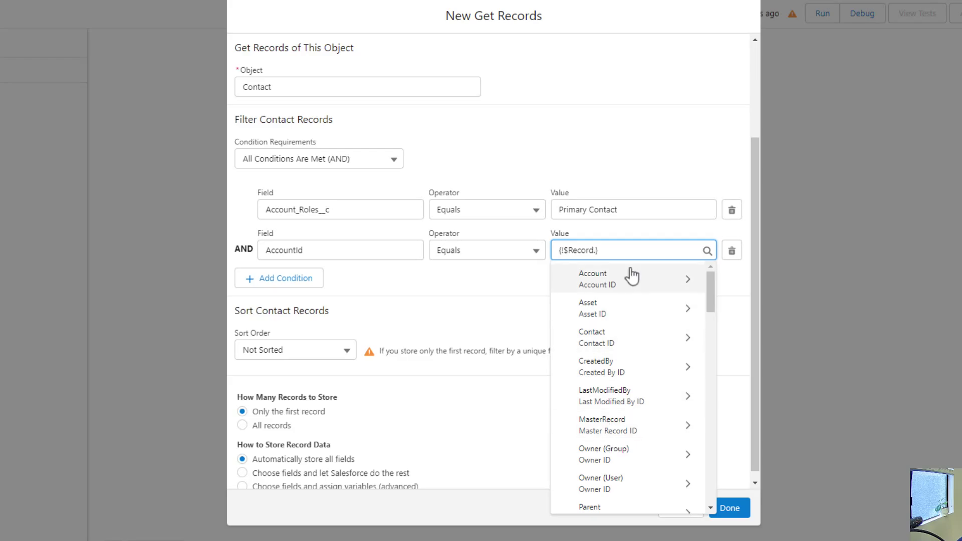
scroll(606, 288, down, 1)
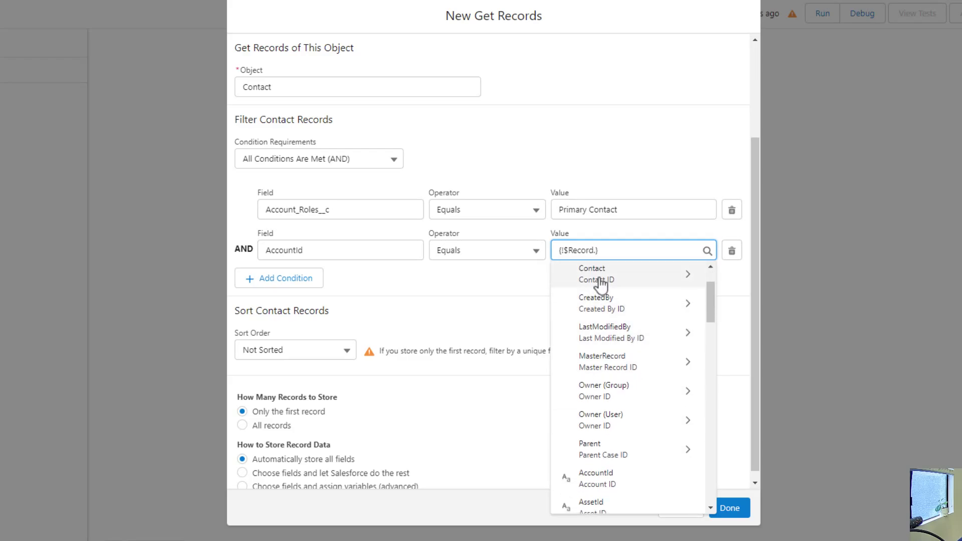
scroll(601, 285, down, 1)
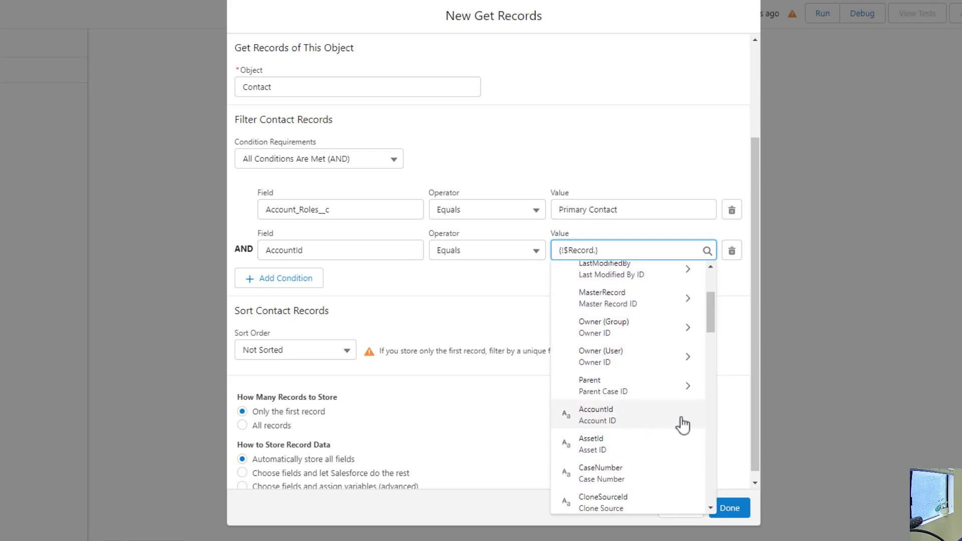
click(594, 419)
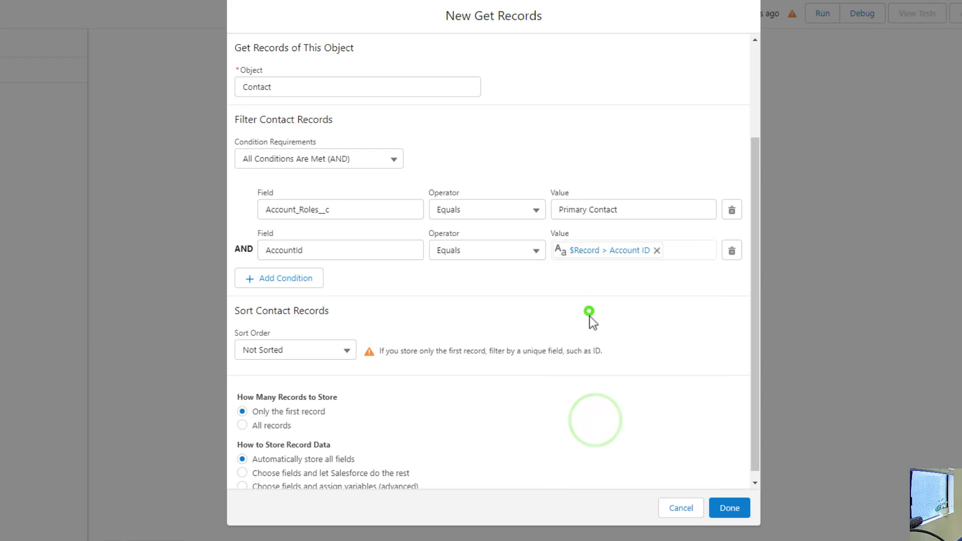
scroll(506, 403, up, 3)
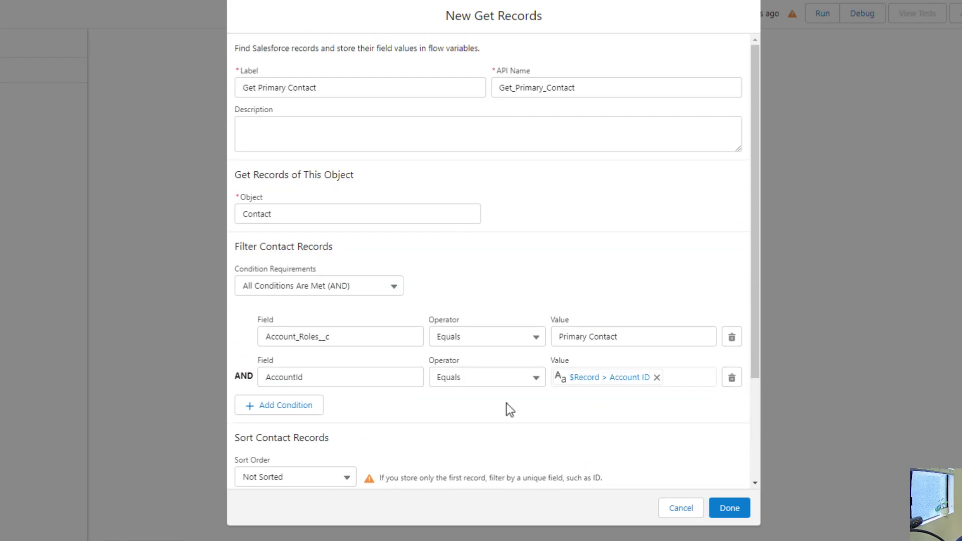
scroll(481, 352, down, 1)
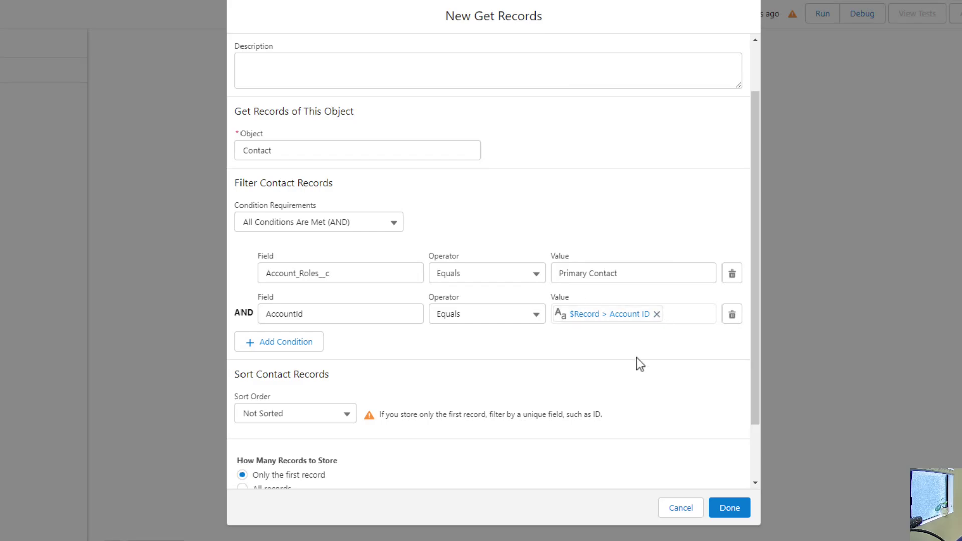
scroll(577, 399, down, 3)
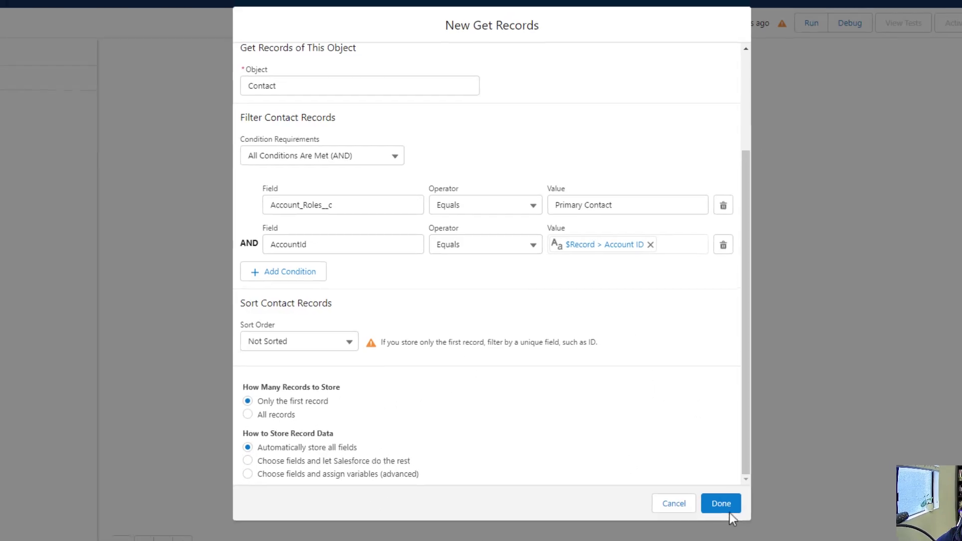
Step: Finish the element's configuration and connect Start to Get Primary Contact
click(729, 508)
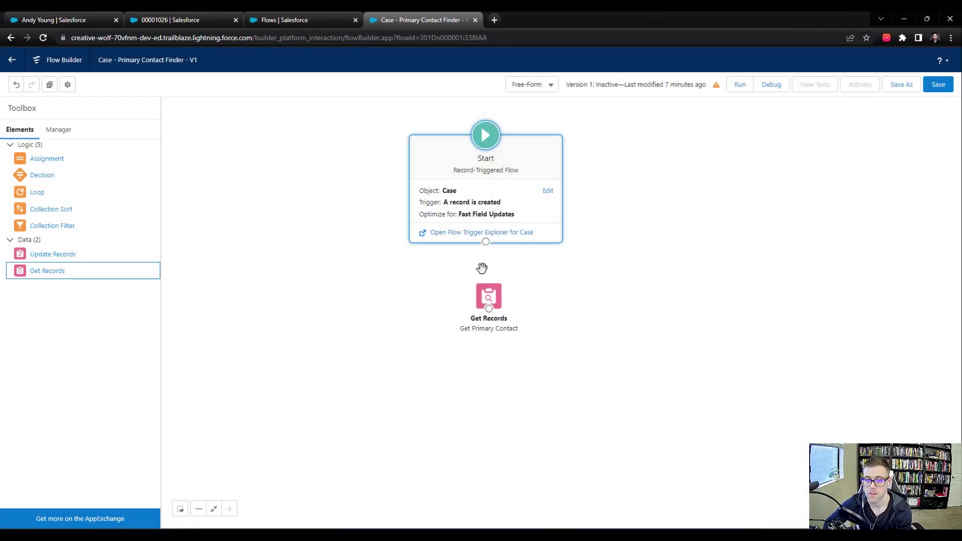
drag(486, 243, 488, 300)
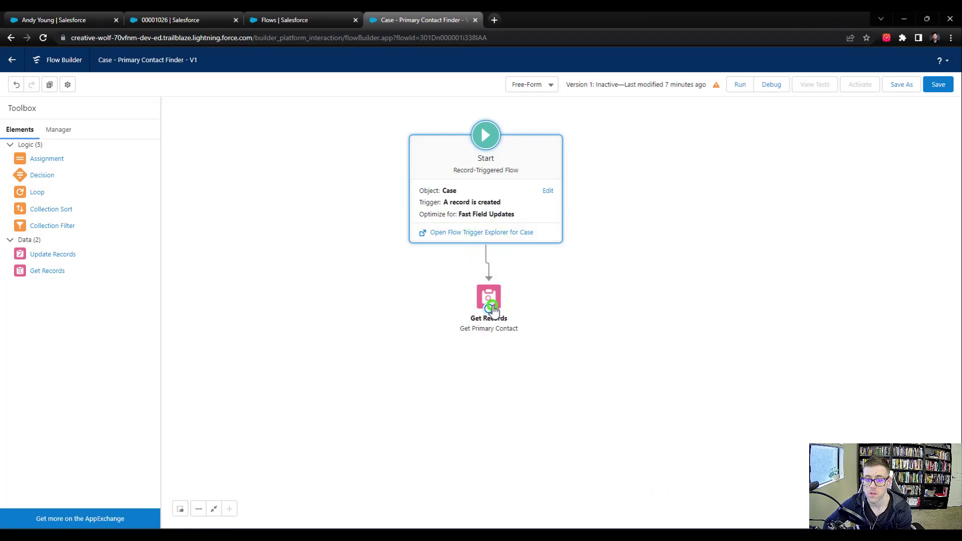
click(492, 299)
Step: Save the flow, nudge Get Primary Contact slightly lower, and save again
click(937, 84)
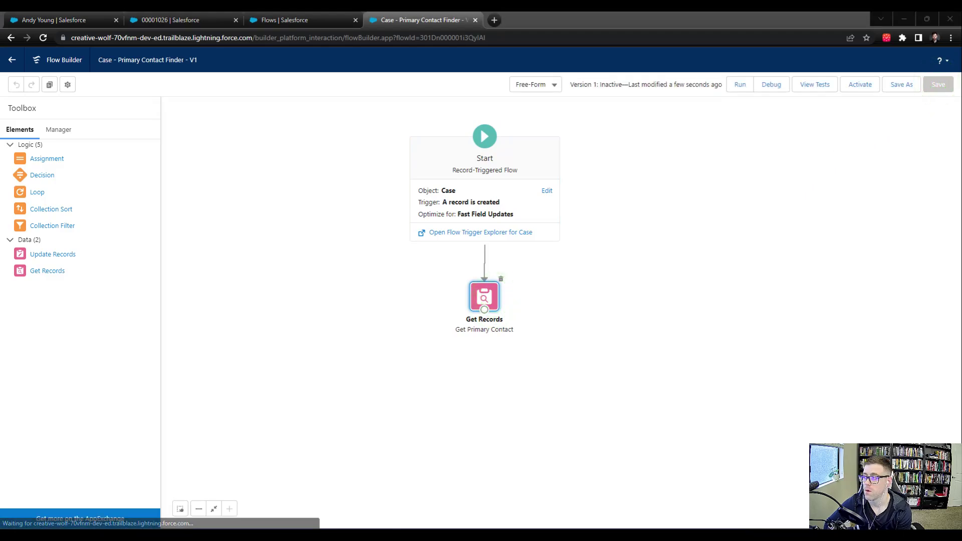
drag(492, 299, 493, 301)
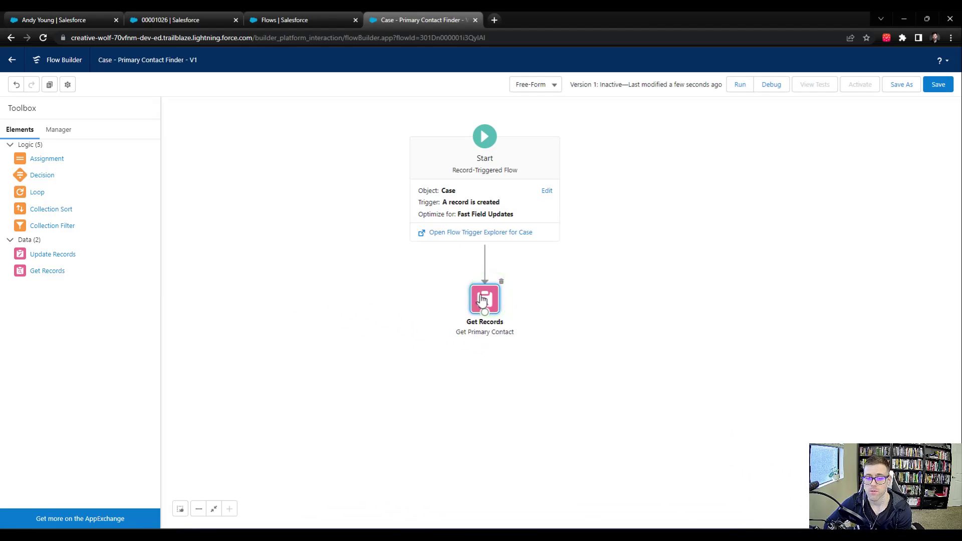
click(936, 86)
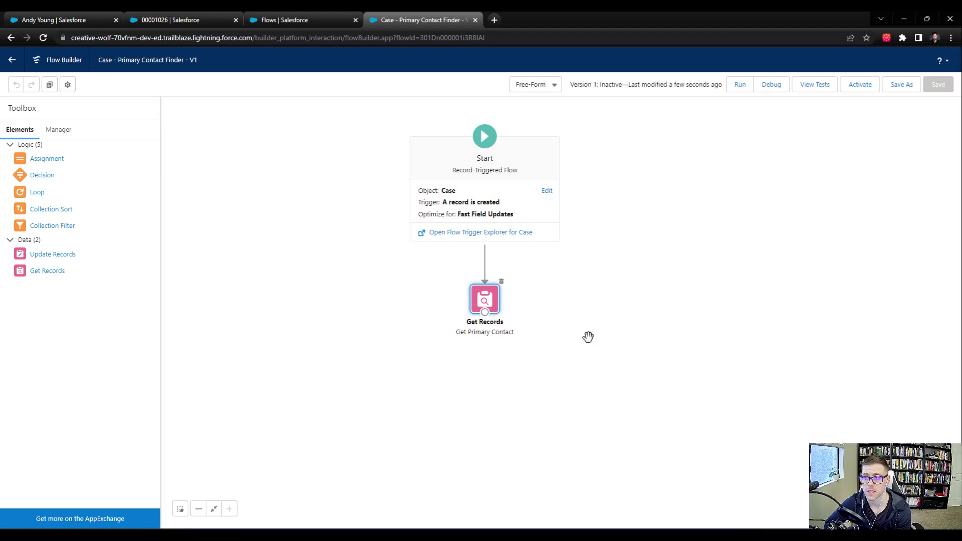
Step: Set up a debug run that skips start conditions, using the Test Case record as trigger
click(775, 85)
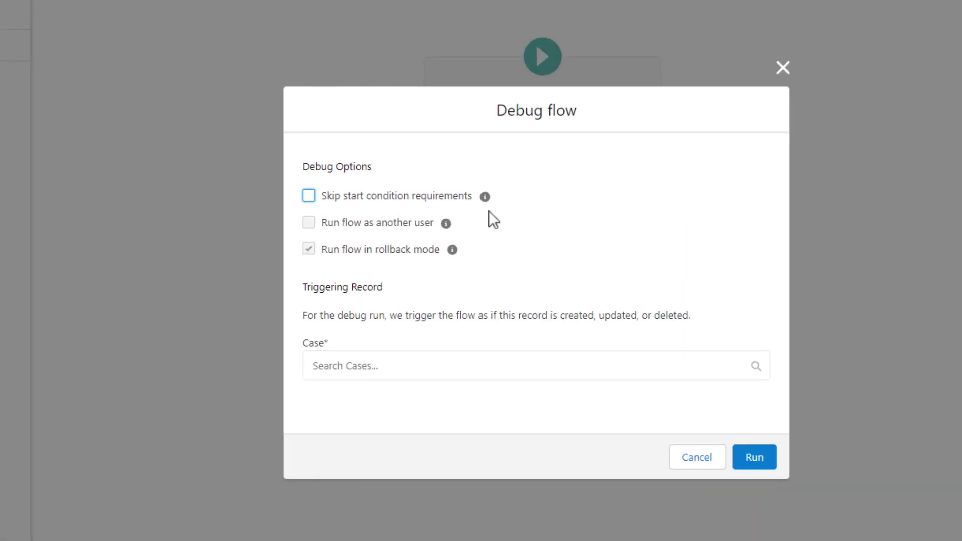
click(366, 196)
click(379, 372)
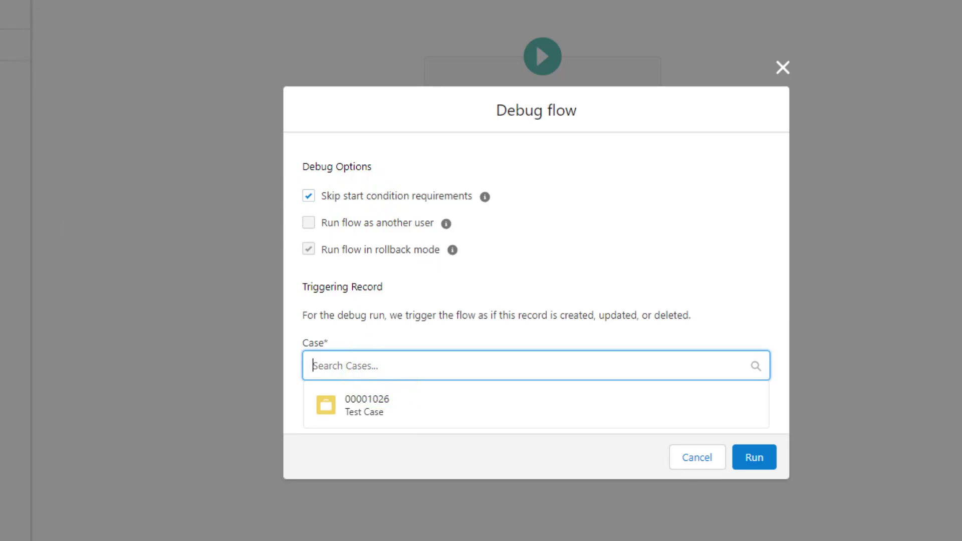
mouse_move(40, 2)
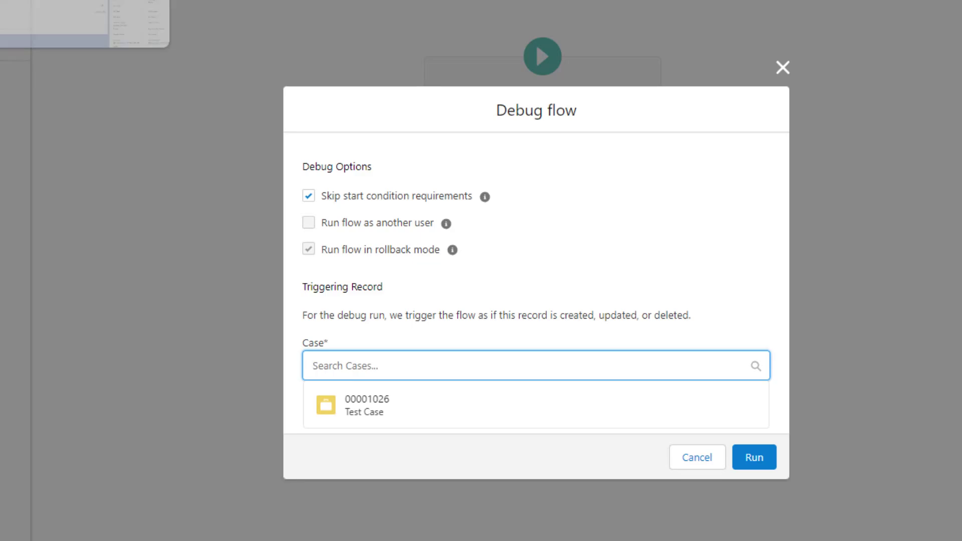
click(372, 406)
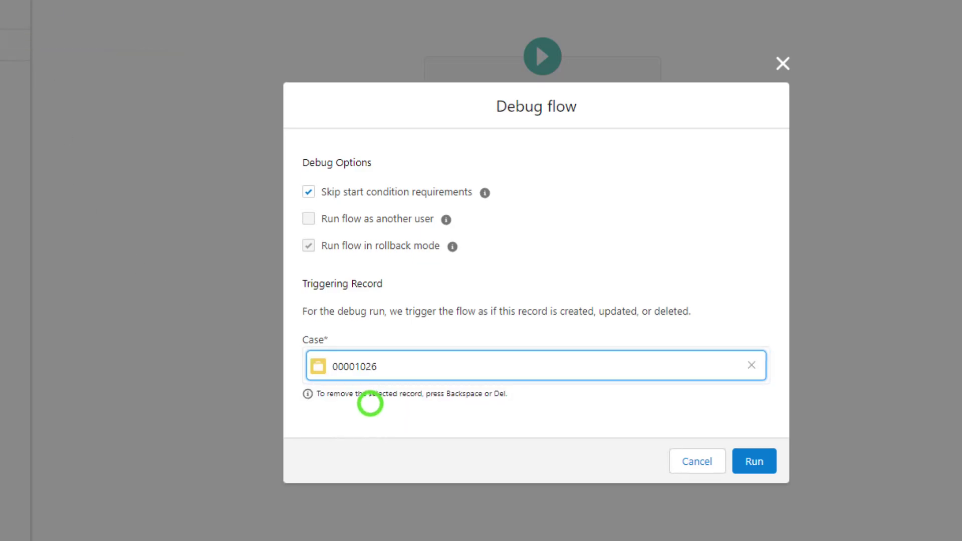
click(638, 249)
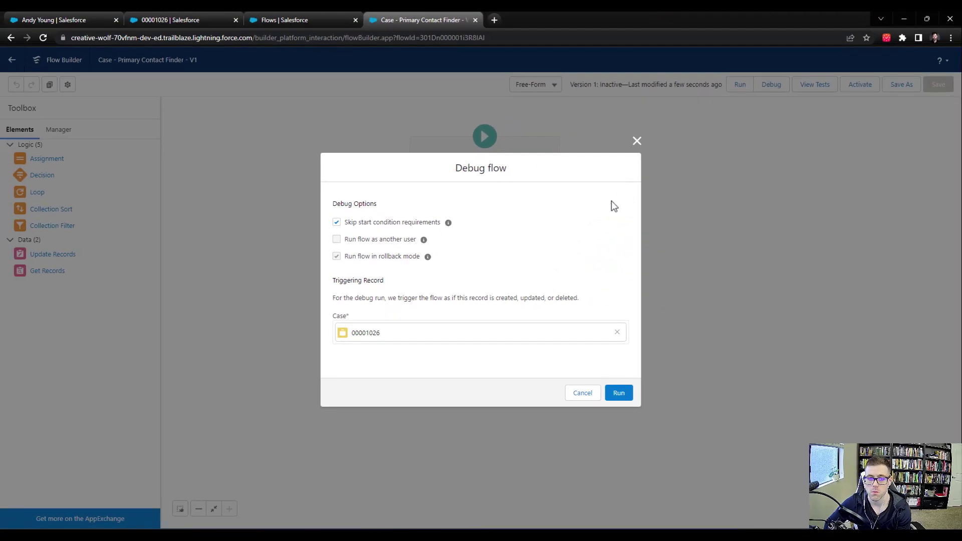
mouse_move(447, 223)
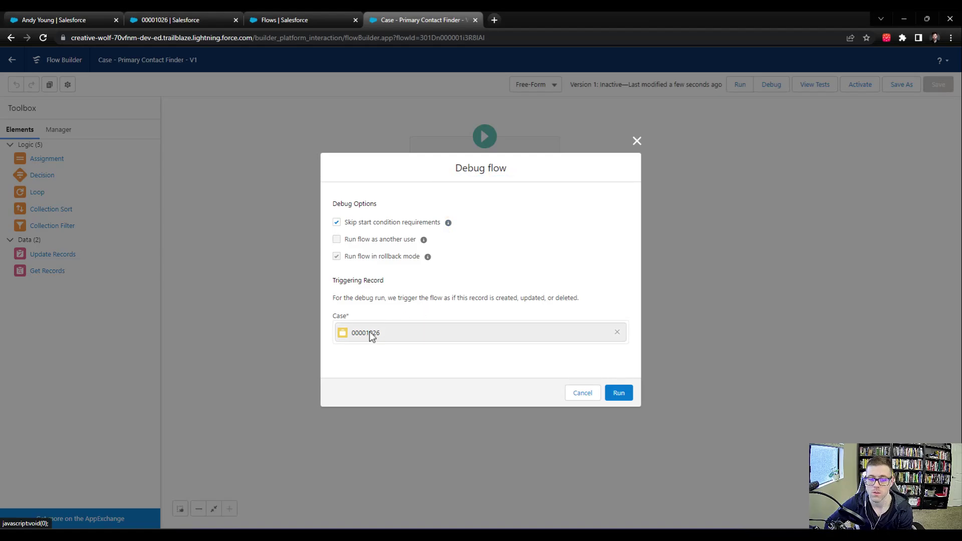
click(468, 274)
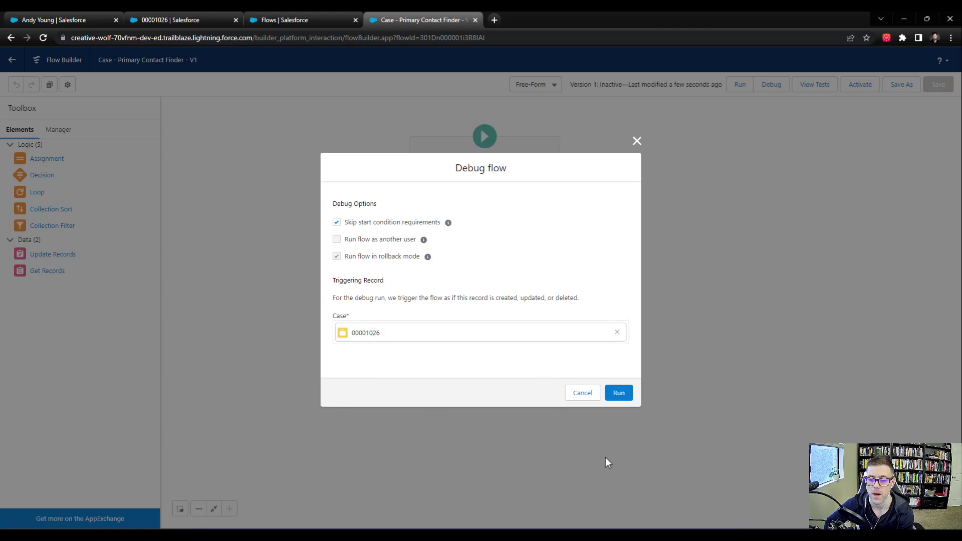
Step: Run the debug, then expand the interview start, start conditions and Get Primary Contact results
click(629, 393)
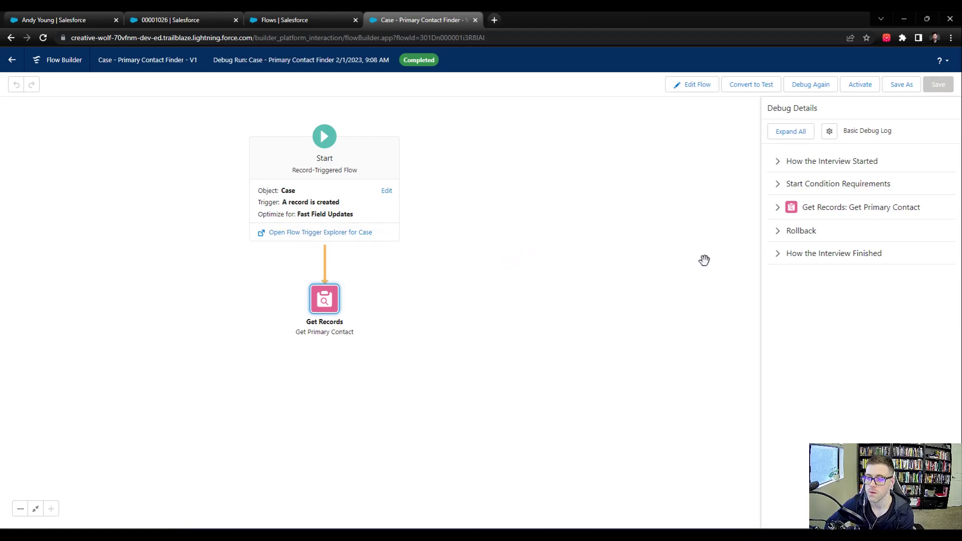
click(778, 162)
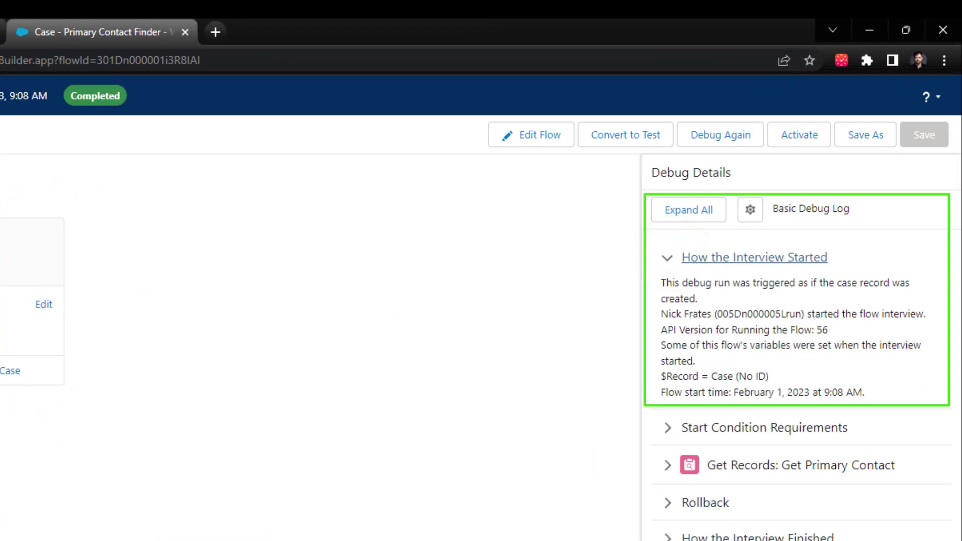
click(667, 427)
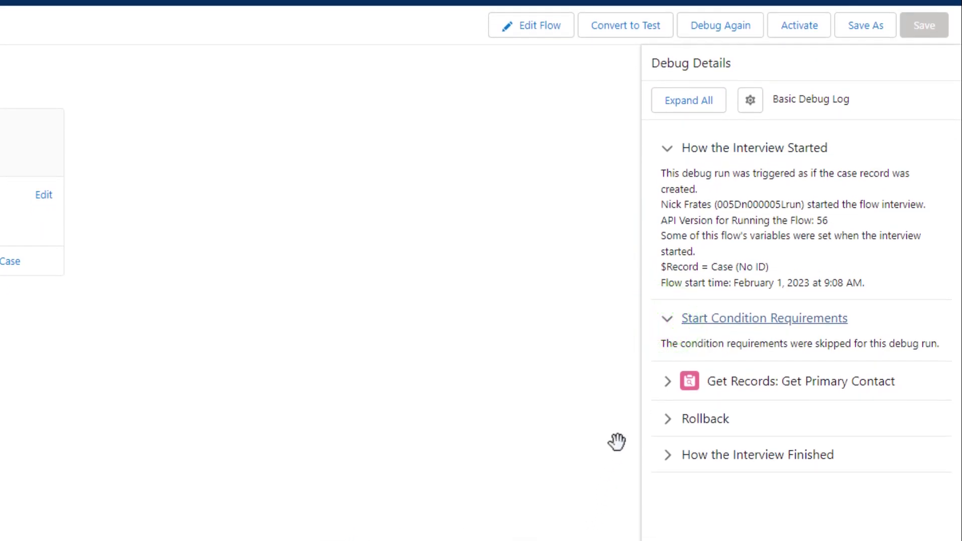
click(667, 382)
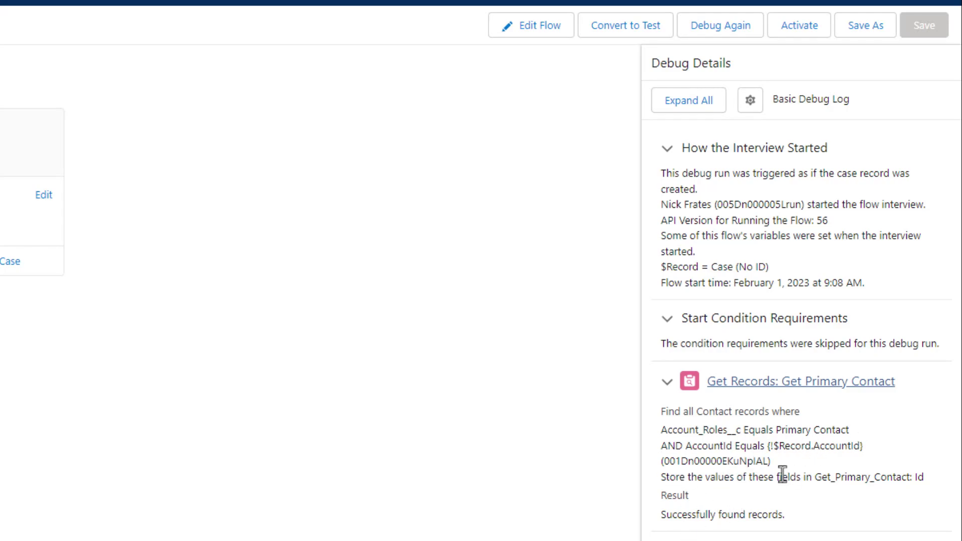
double_click(698, 465)
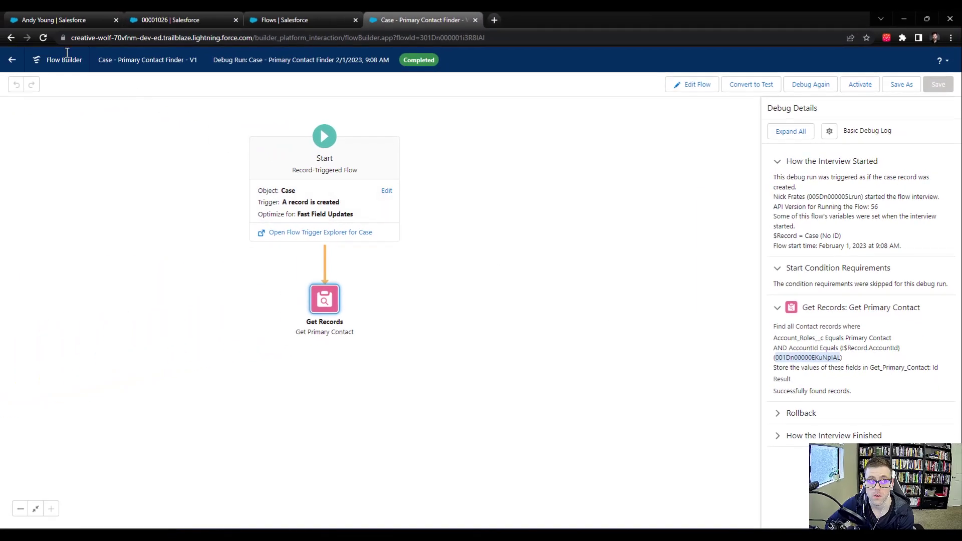
Step: From the Test Case page, open the Dickenson plc account in a new tab
click(148, 19)
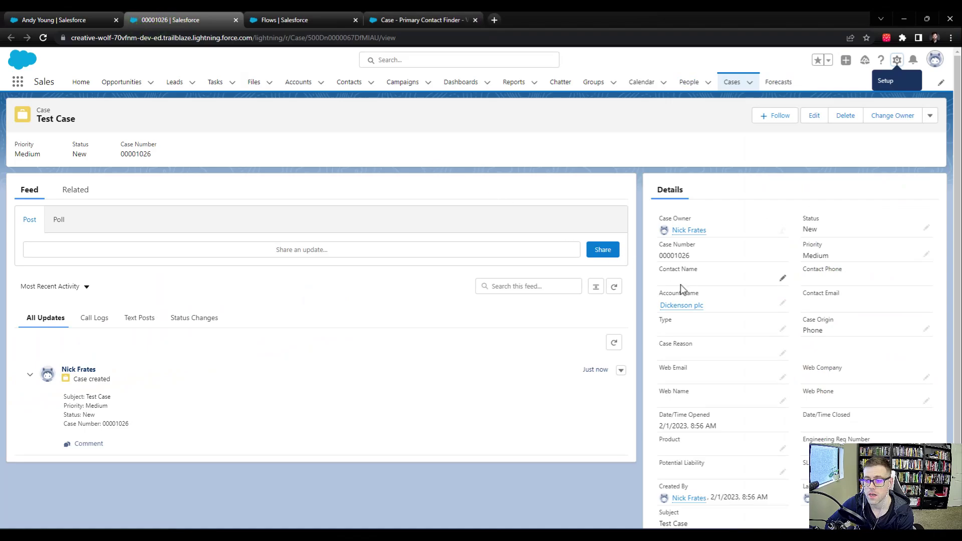
mouse_move(681, 307)
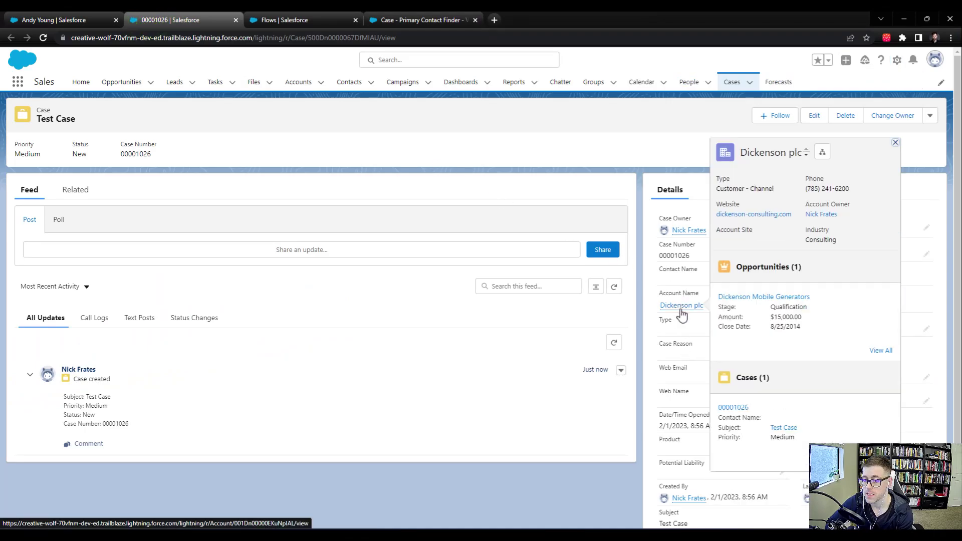
middle_click(681, 311)
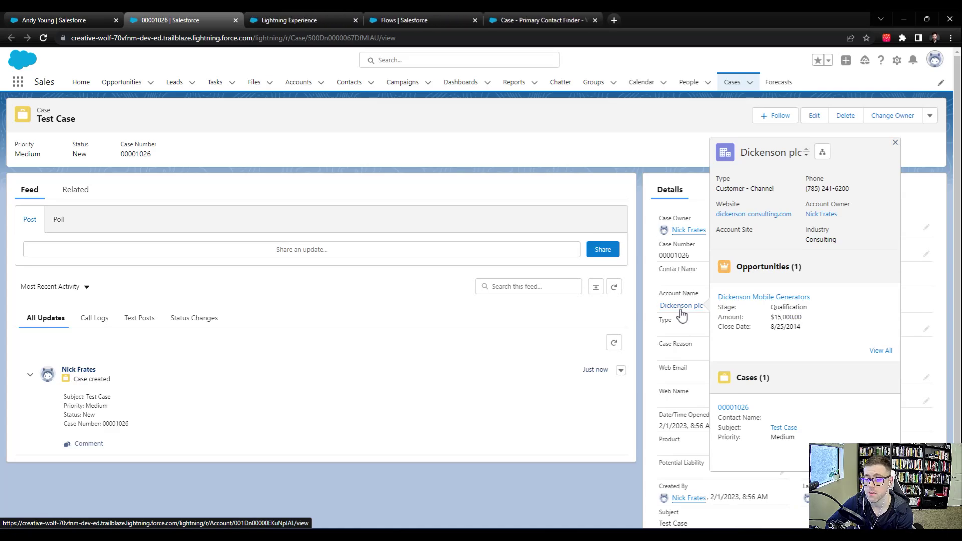
click(301, 20)
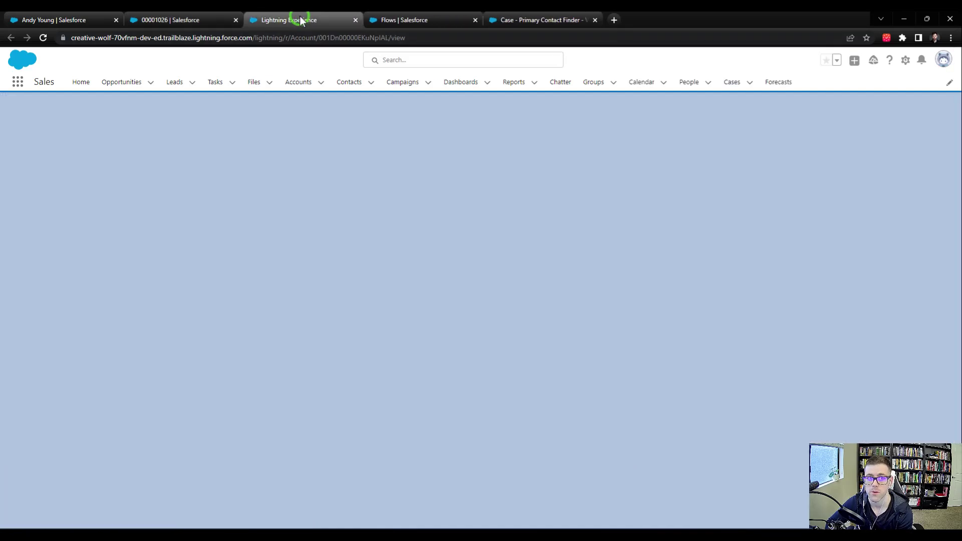
middle_click(192, 18)
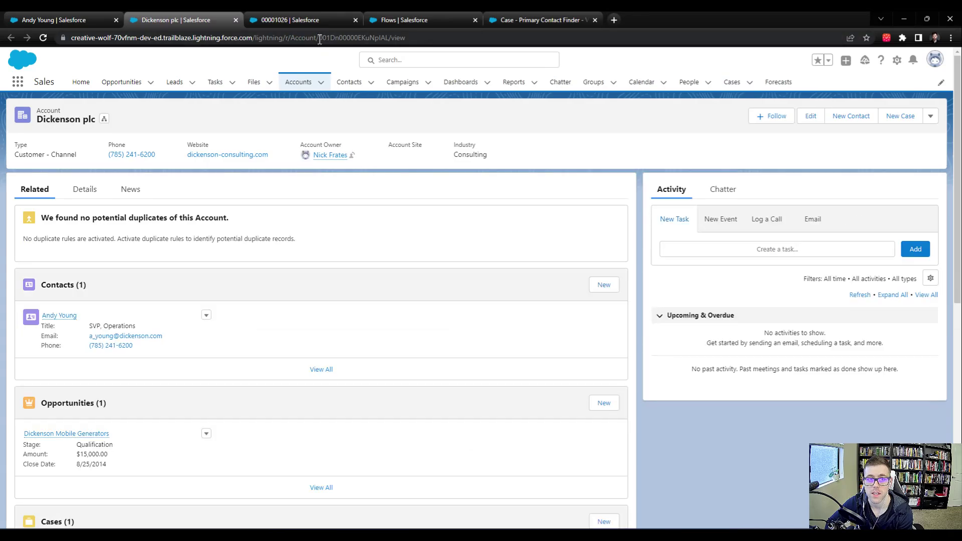
Step: Highlight the account ID in the page address and compare it with the debug log
click(319, 37)
drag(319, 38, 342, 38)
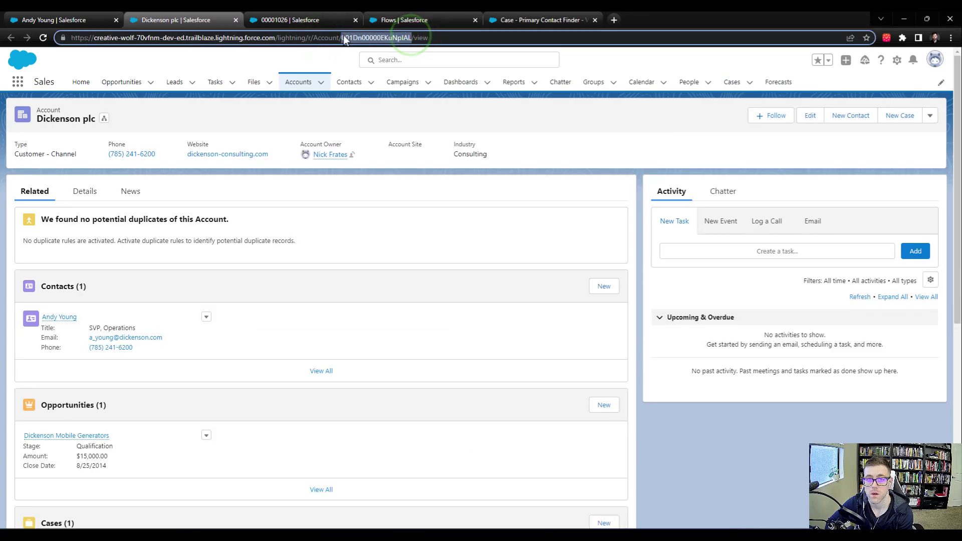
click(513, 21)
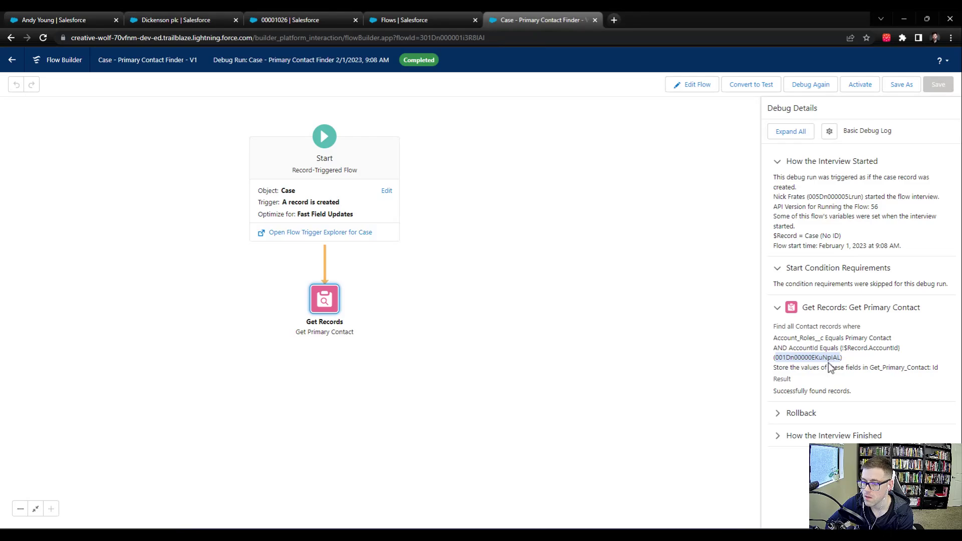
click(200, 20)
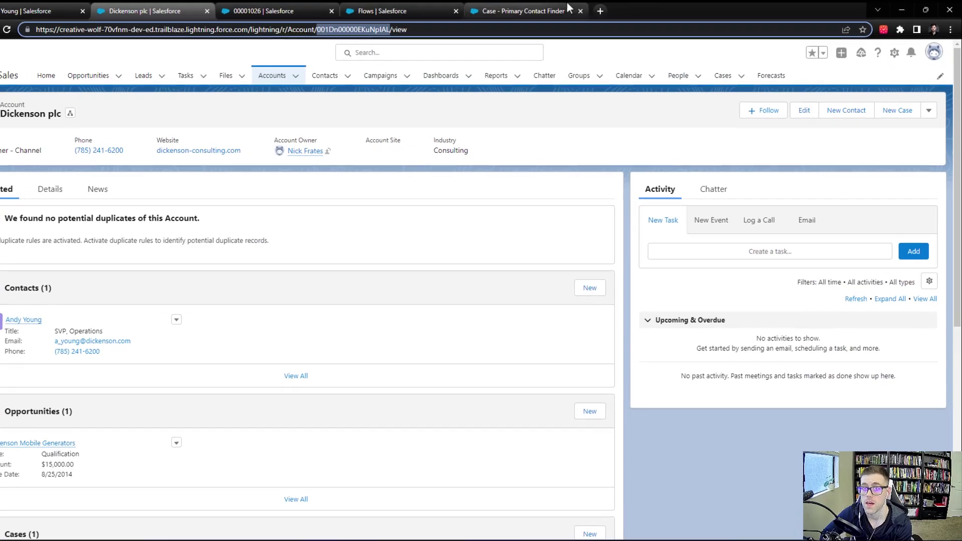
Step: Back in the debug results, expand the Rollback section explaining changes were rolled back
click(538, 20)
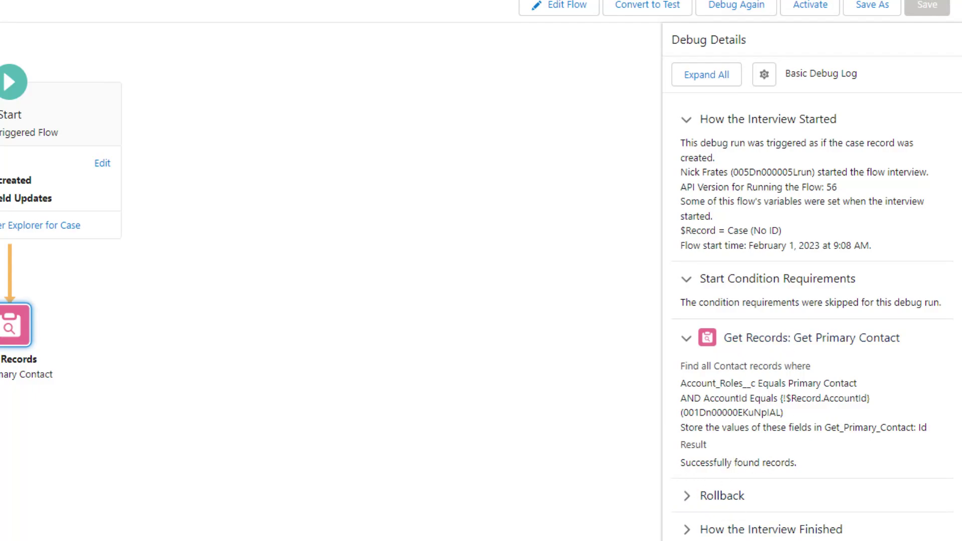
click(731, 495)
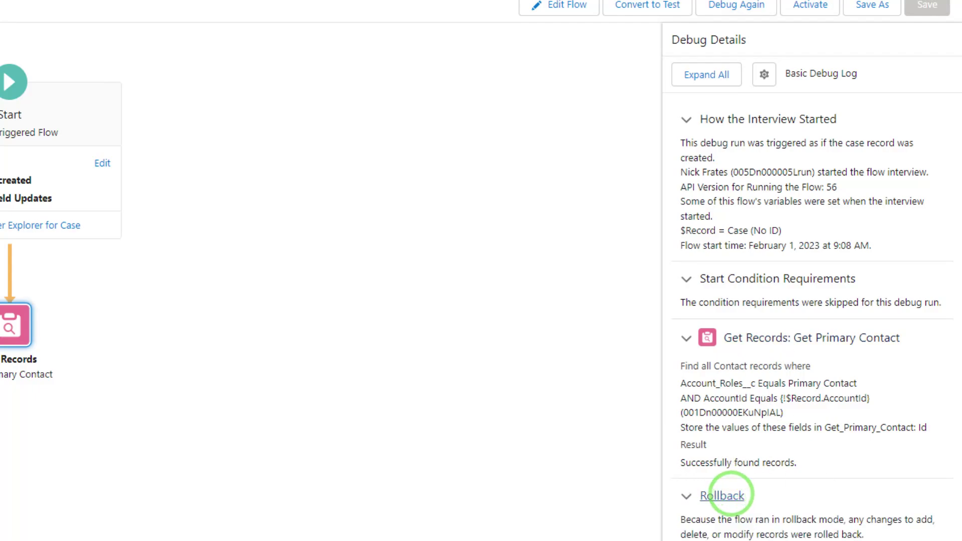